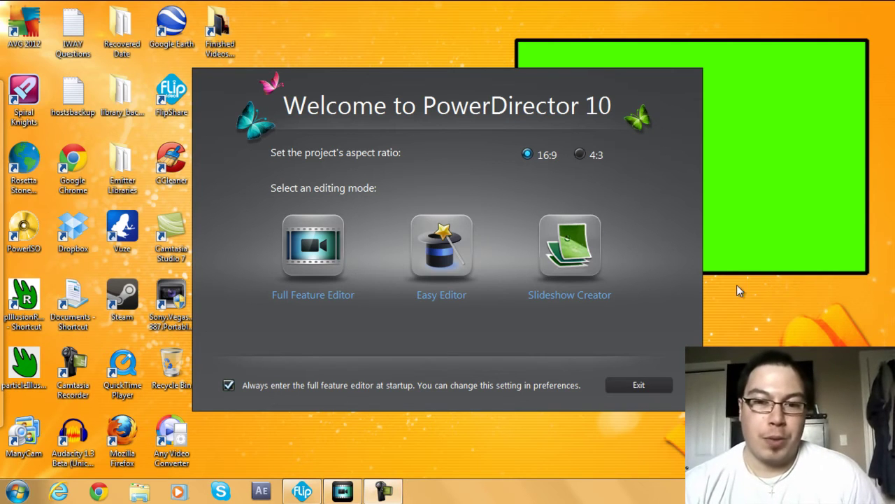
Choose full-featured editing and continue the trial to reach a new untitled project
click(302, 262)
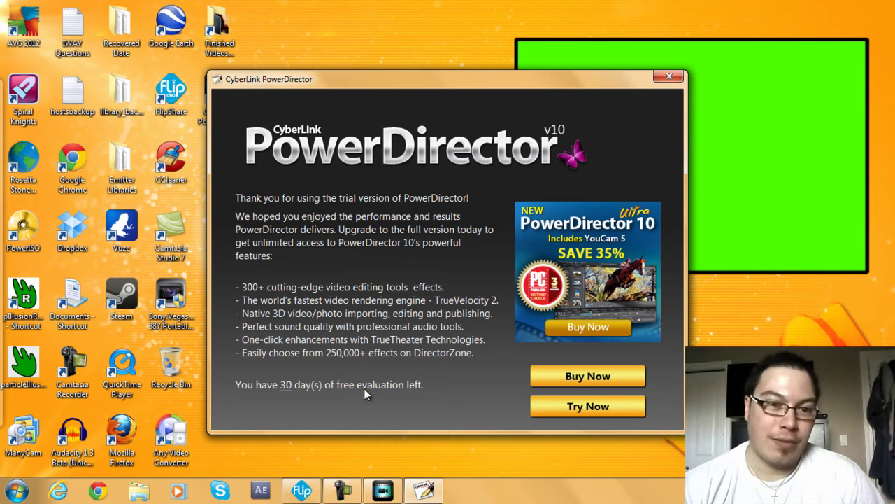
click(588, 407)
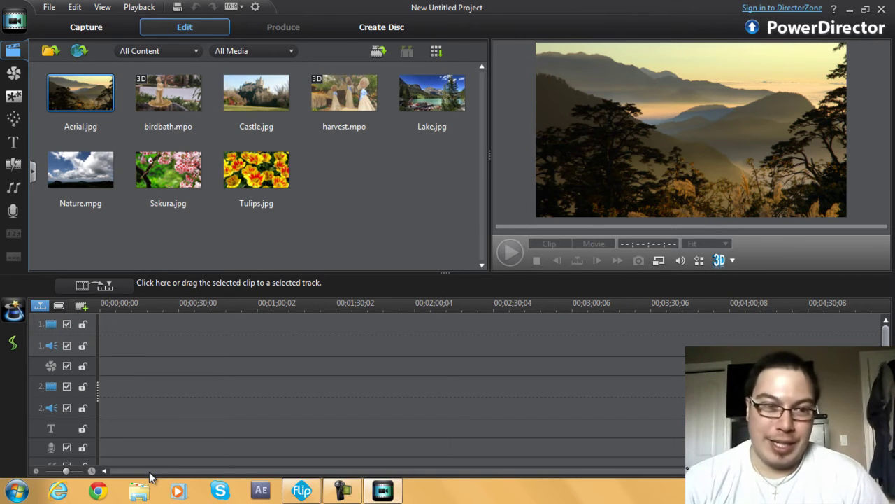
Put harvest.mpo on video track 1 and import VID00001 from Libraries > Videos > FlipShare Data > Videos
drag(343, 92, 112, 324)
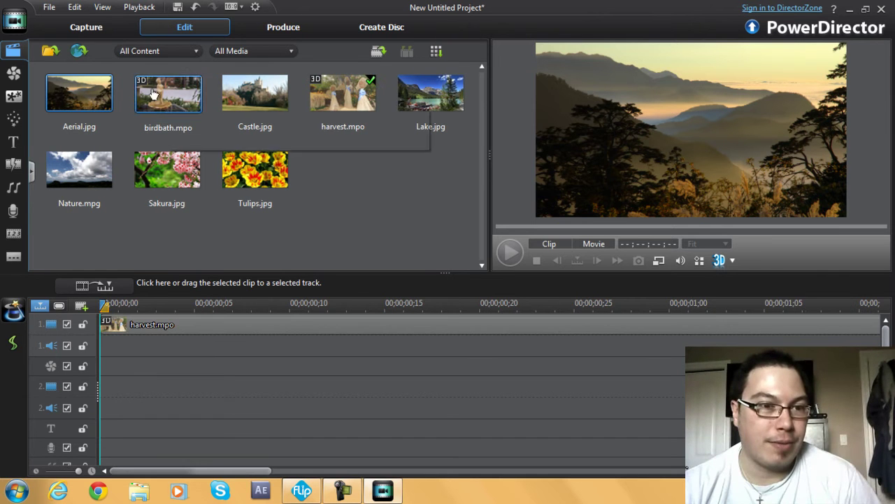
click(50, 52)
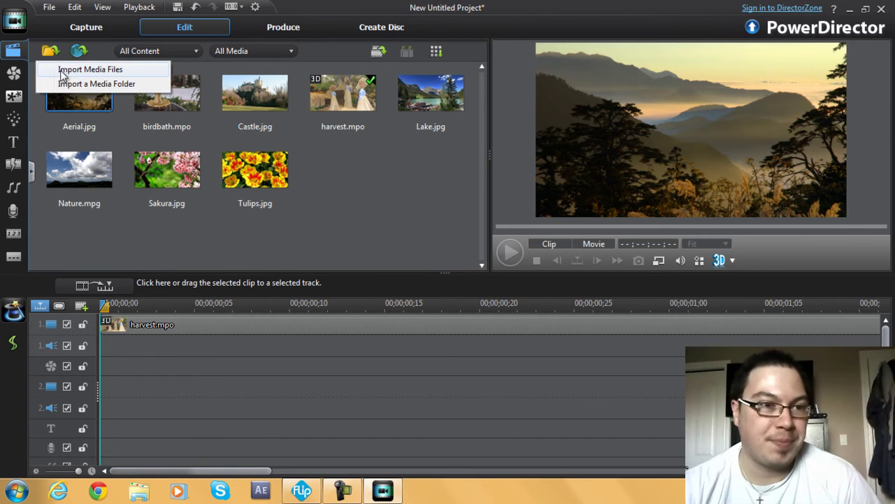
click(62, 71)
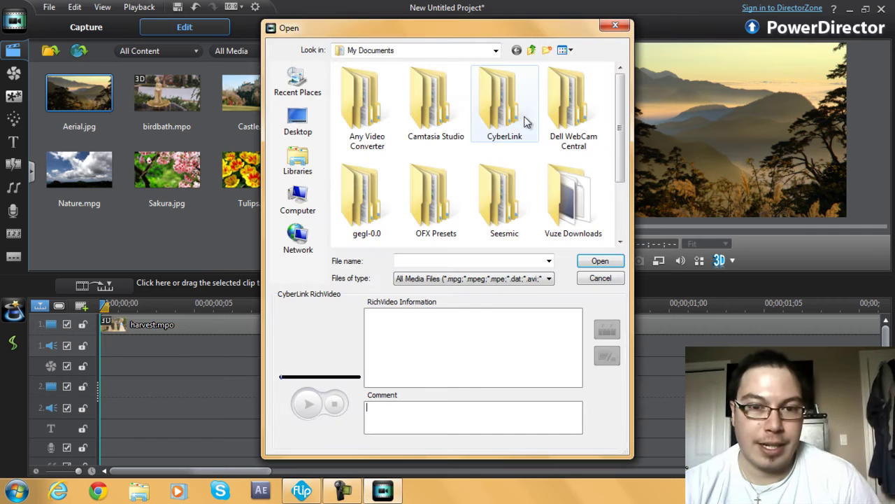
click(305, 172)
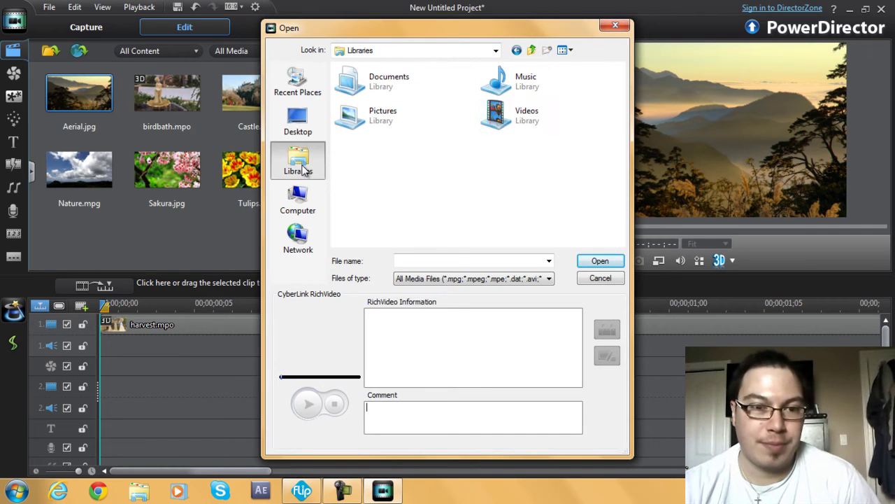
click(514, 116)
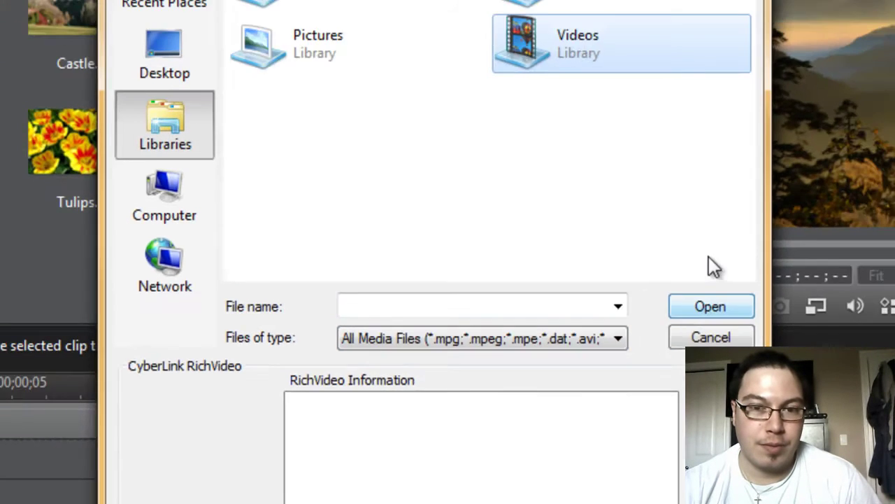
double_click(560, 57)
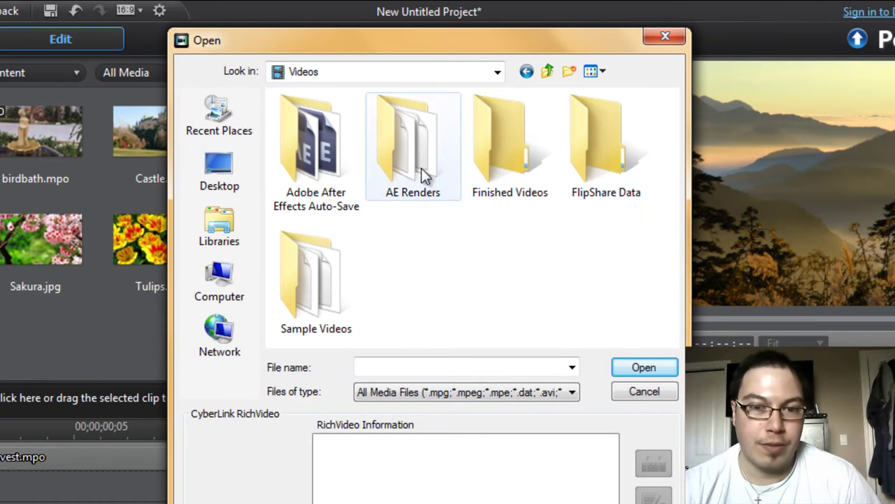
double_click(590, 172)
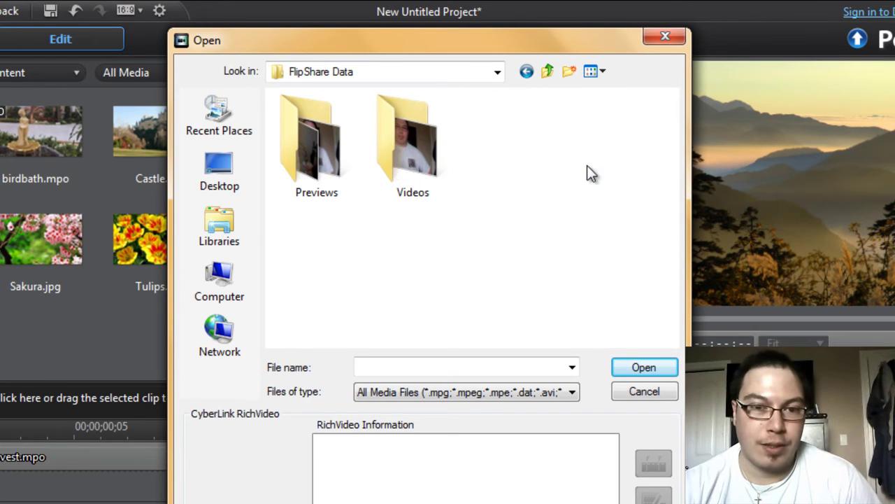
double_click(406, 160)
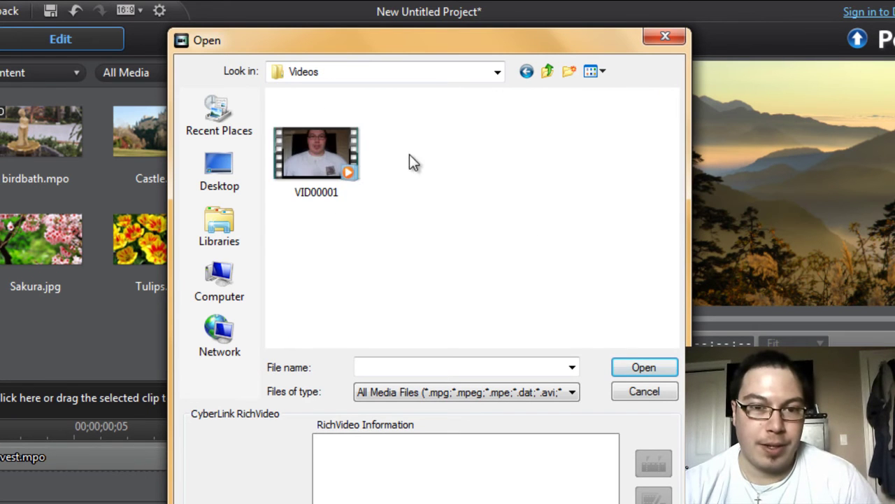
click(324, 176)
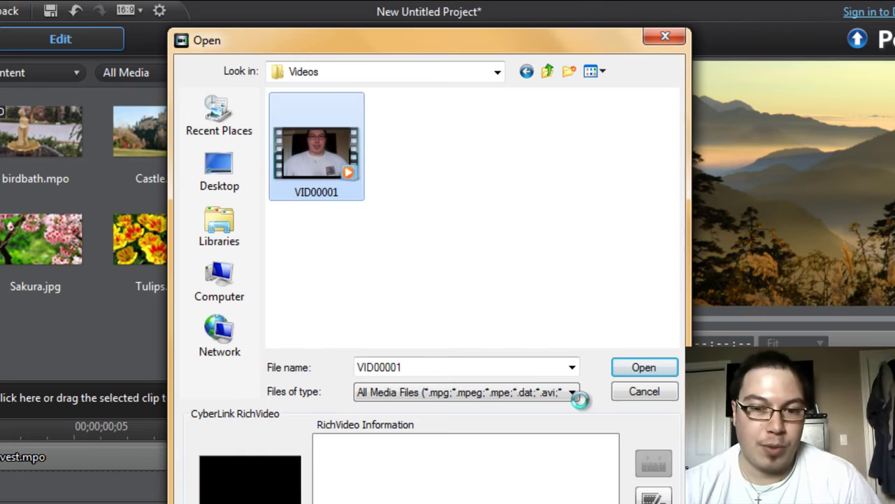
click(665, 372)
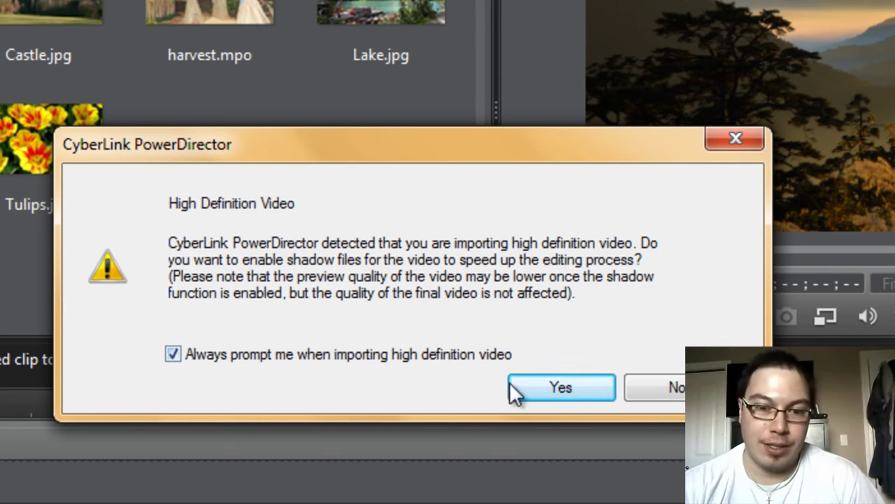
Turn off the HD import prompt and enable shadow files for VID00001.mp4
click(175, 354)
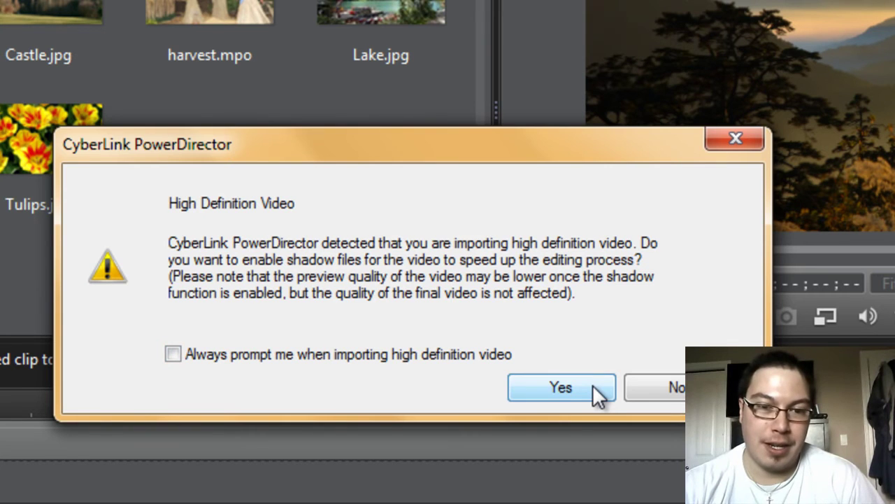
click(589, 386)
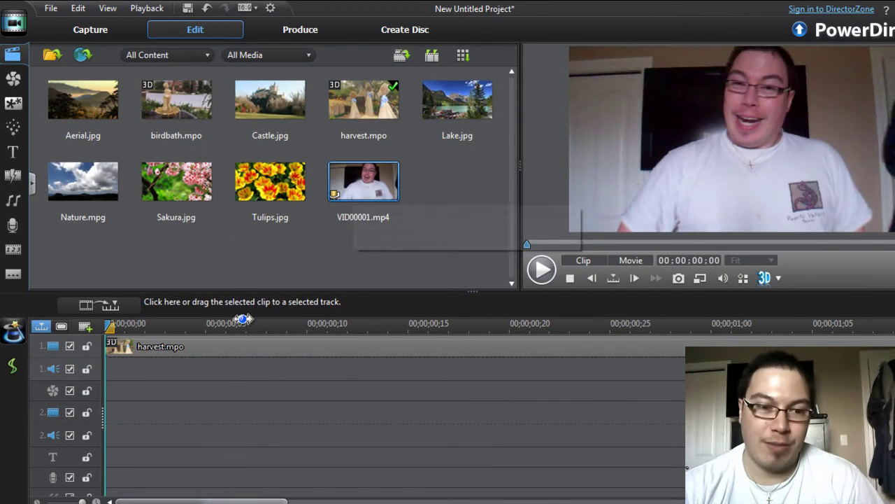
Delete harvest.mpo from the timeline and place VID00001.mp4 at the start of track 1
click(246, 348)
key(Delete)
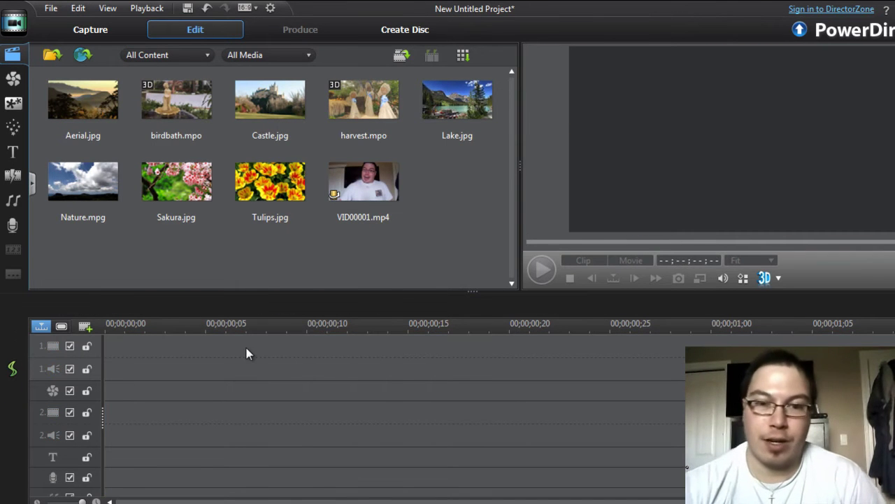
drag(364, 189, 111, 359)
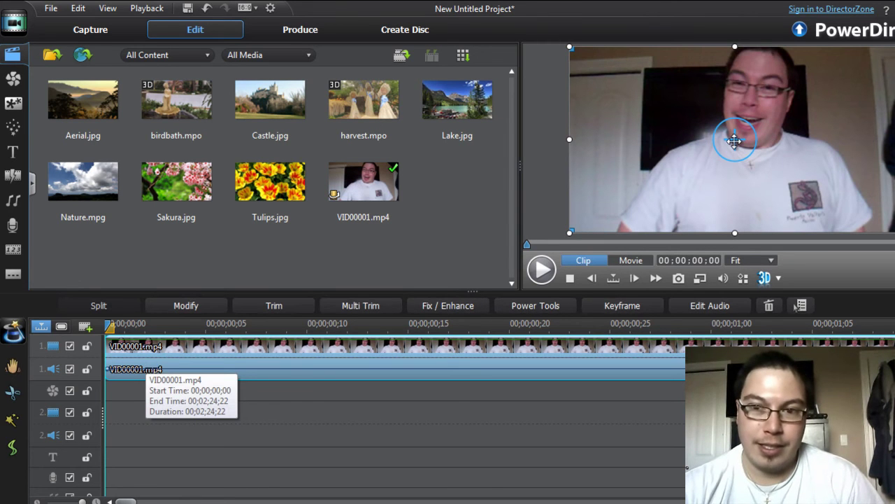
mouse_move(736, 135)
mouse_down()
mouse_move(769, 119)
mouse_move(736, 132)
mouse_move(744, 138)
mouse_up()
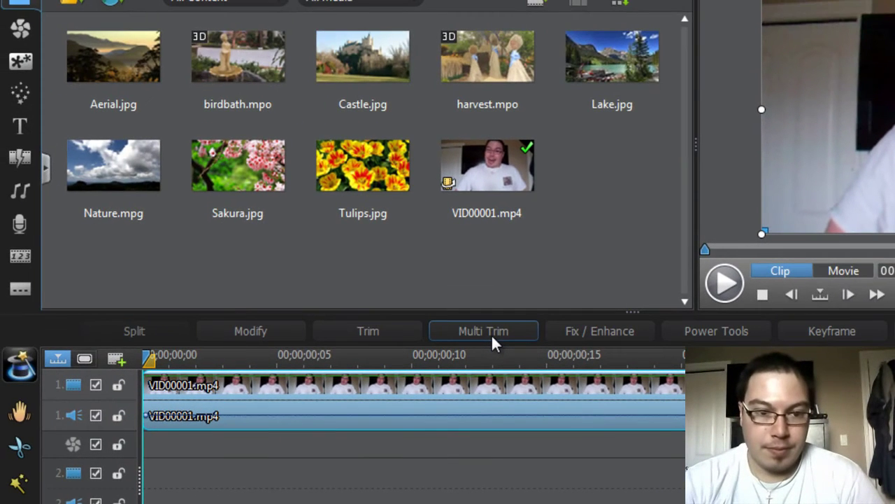
In Multi Trim, split VID00001.mp4 at 00;00;02;25 and again at 00;00;13;03
click(491, 333)
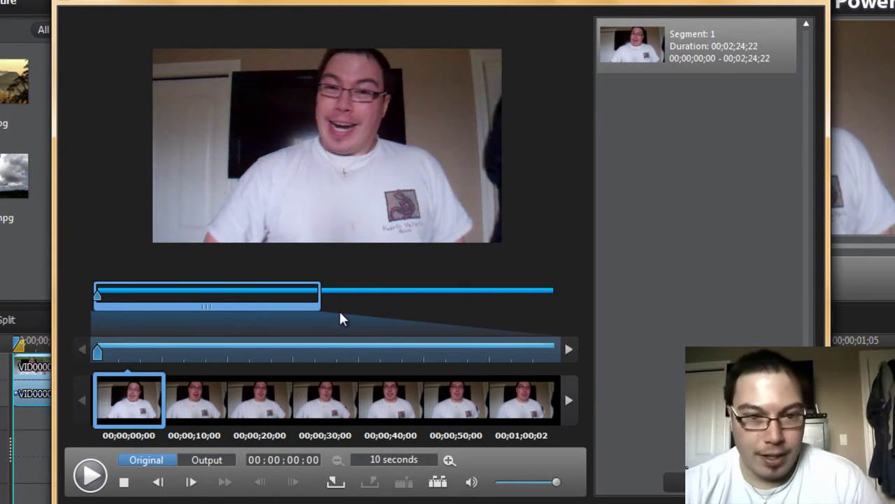
mouse_move(212, 312)
mouse_down()
mouse_move(479, 314)
mouse_move(198, 321)
mouse_up()
click(196, 318)
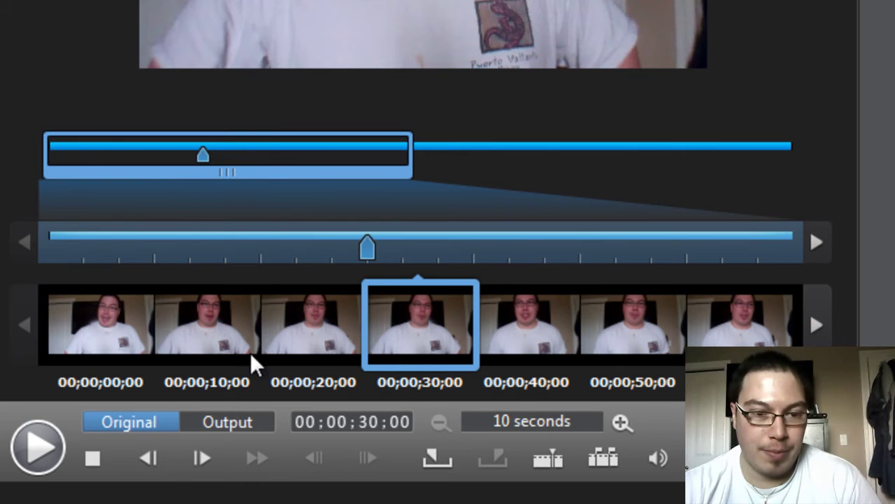
drag(367, 250, 38, 273)
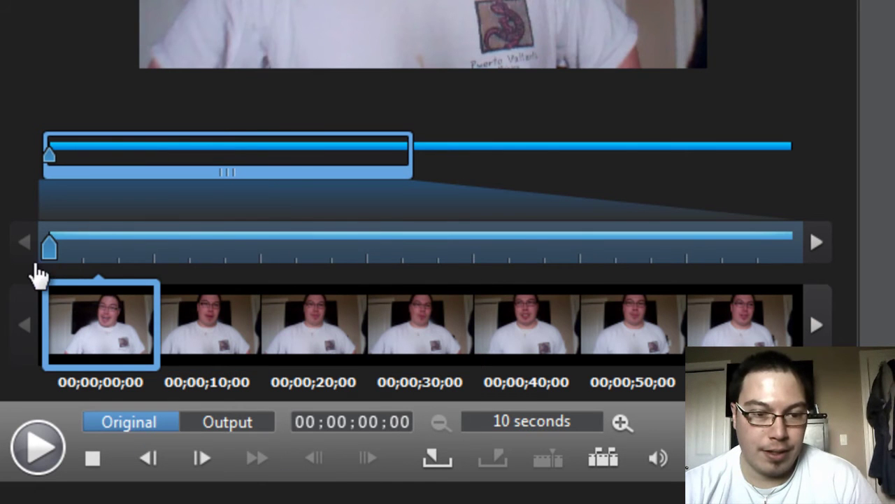
click(32, 457)
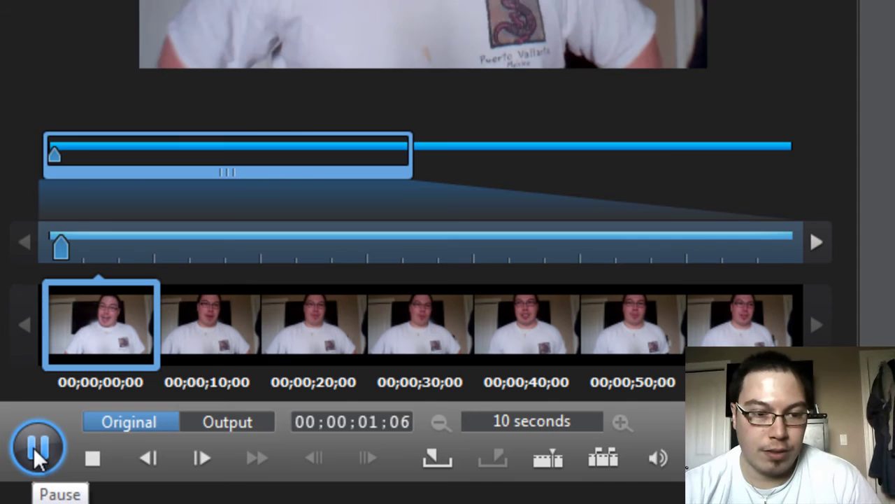
click(31, 440)
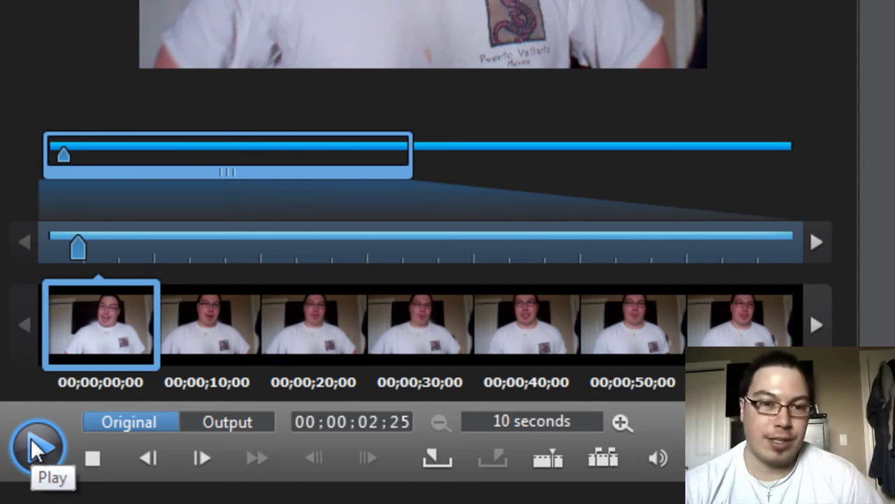
click(547, 459)
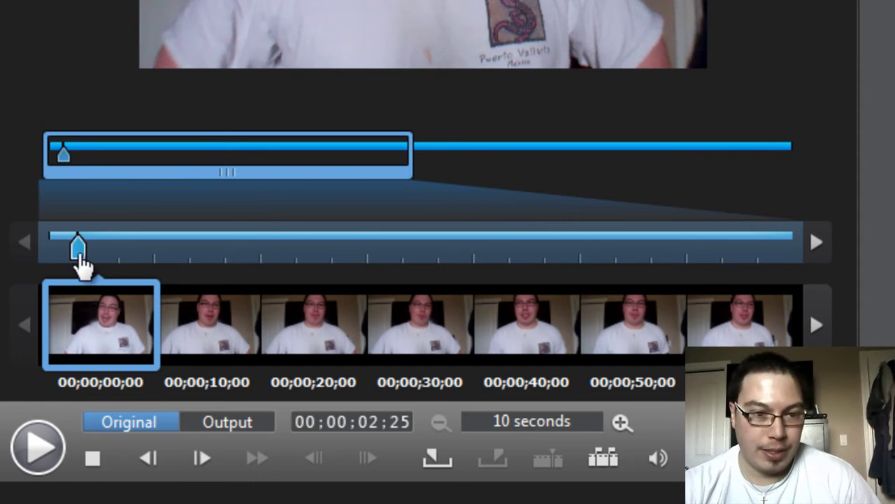
drag(77, 252, 191, 264)
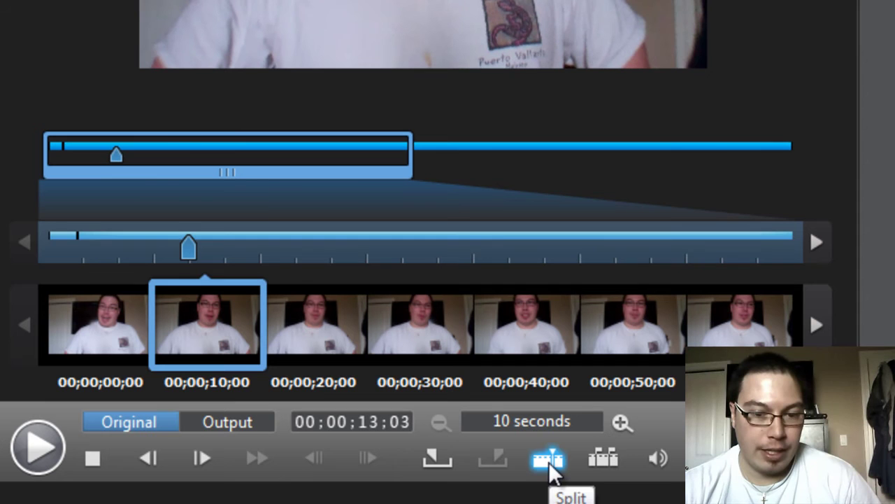
click(550, 461)
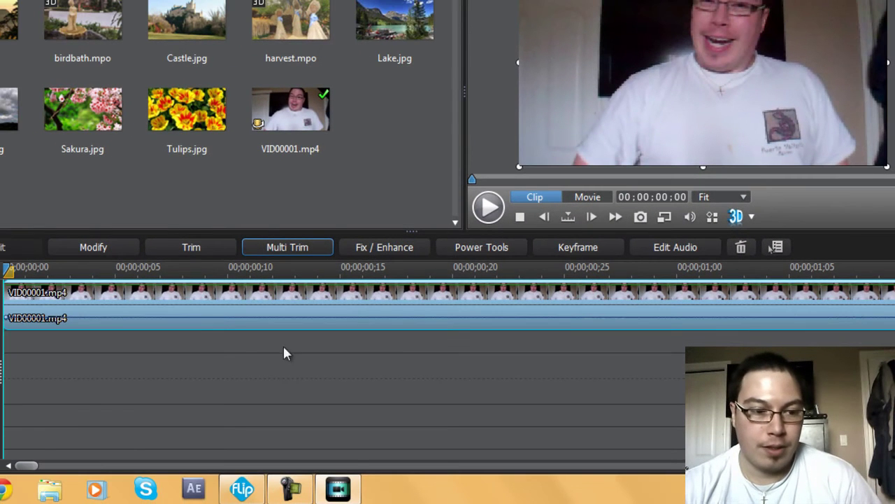
Move a clip piece to about 00;00;12;15 and insert it, shifting later clips right
click(284, 354)
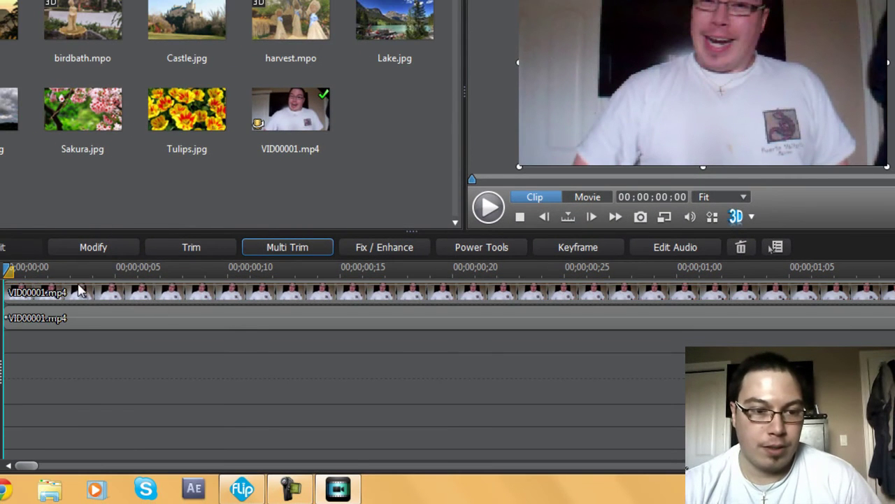
drag(77, 310, 142, 292)
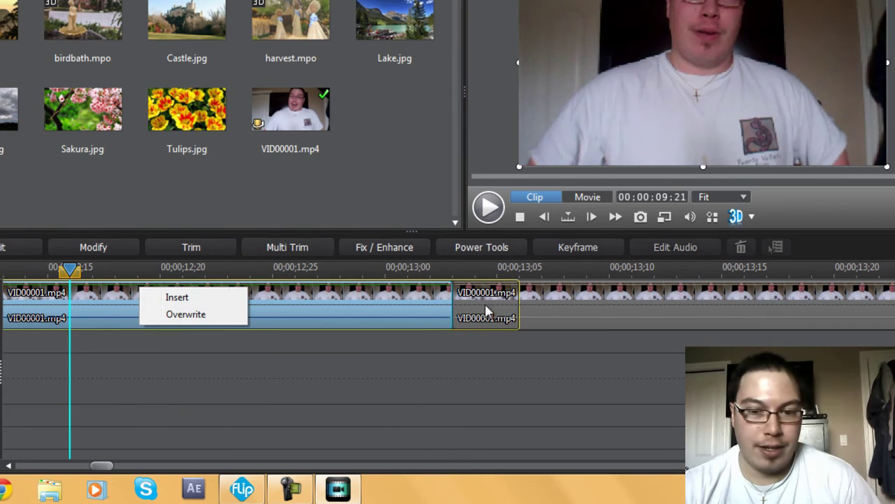
click(177, 297)
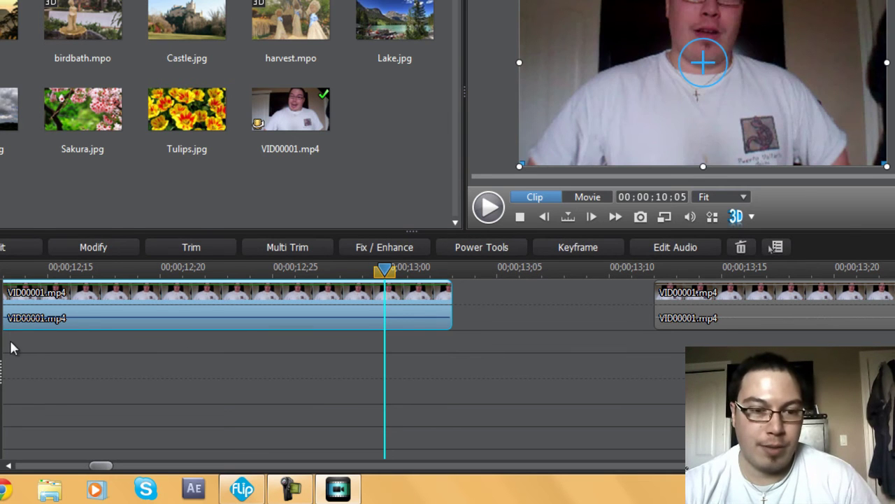
click(192, 254)
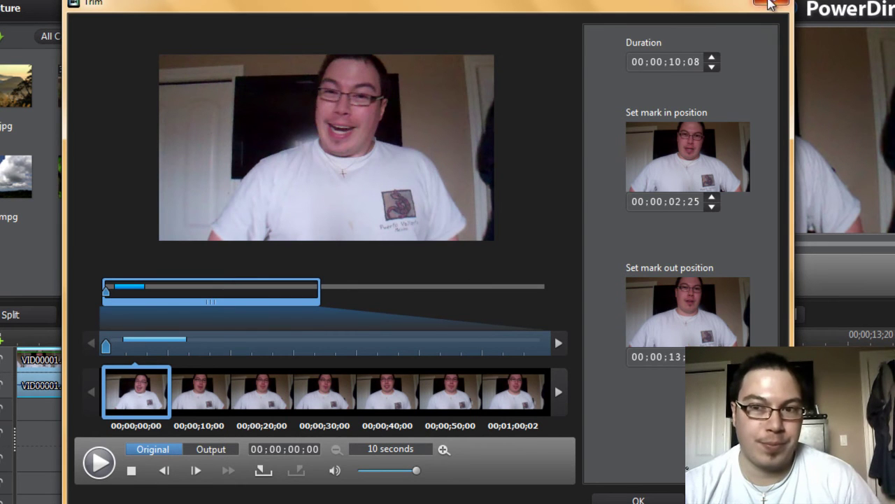
click(772, 2)
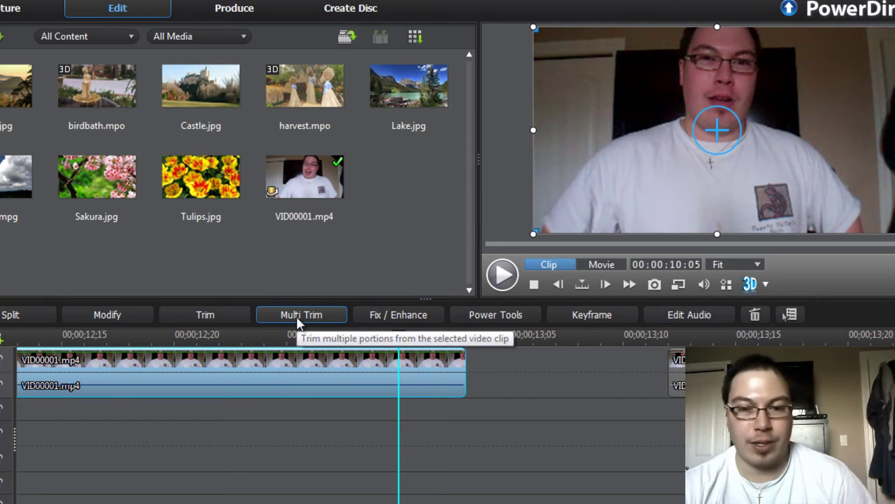
click(505, 276)
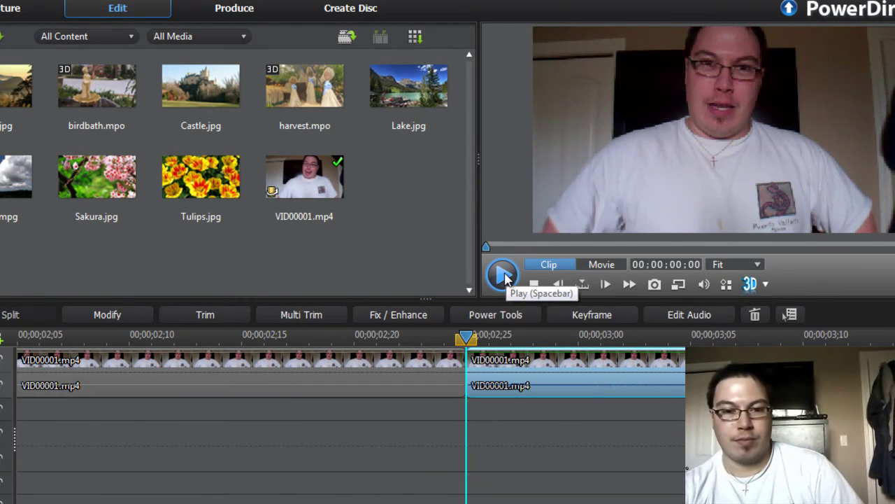
click(505, 276)
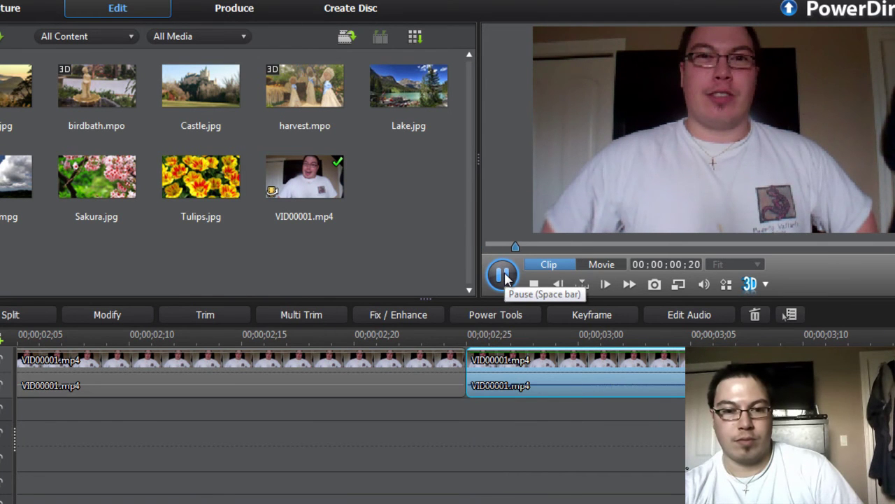
click(505, 276)
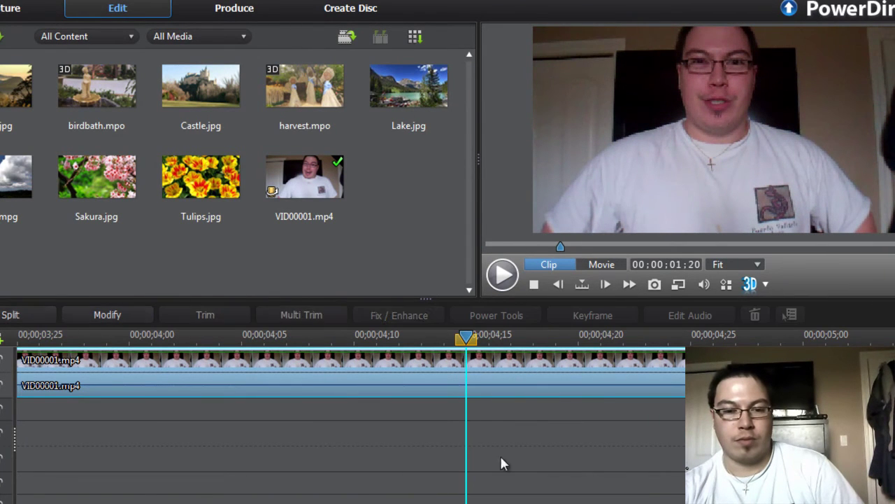
click(78, 458)
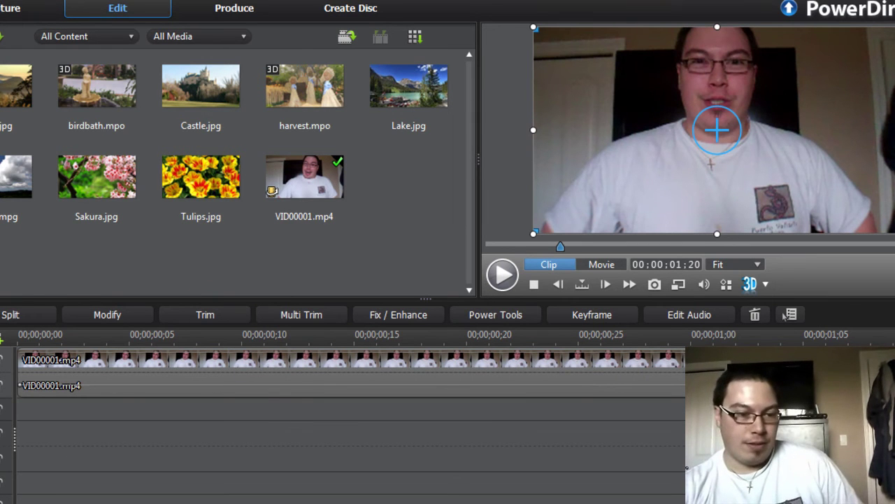
scroll(784, 316, up, 3)
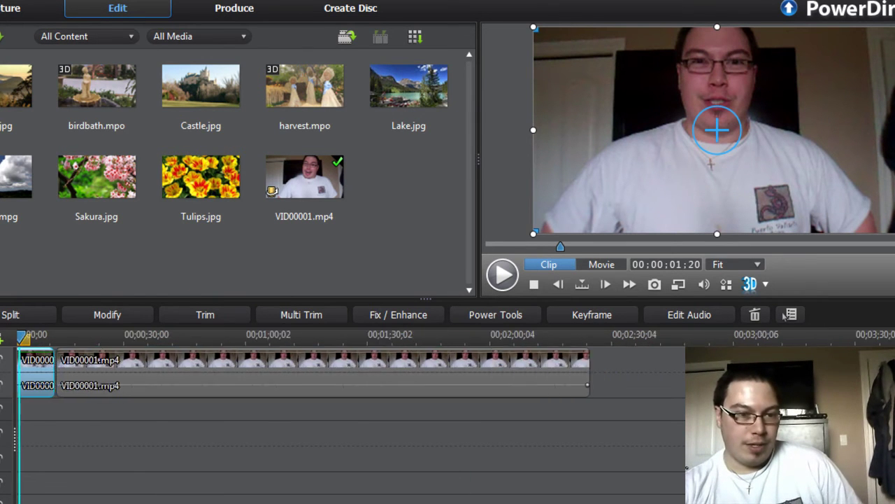
scroll(784, 316, down, 2)
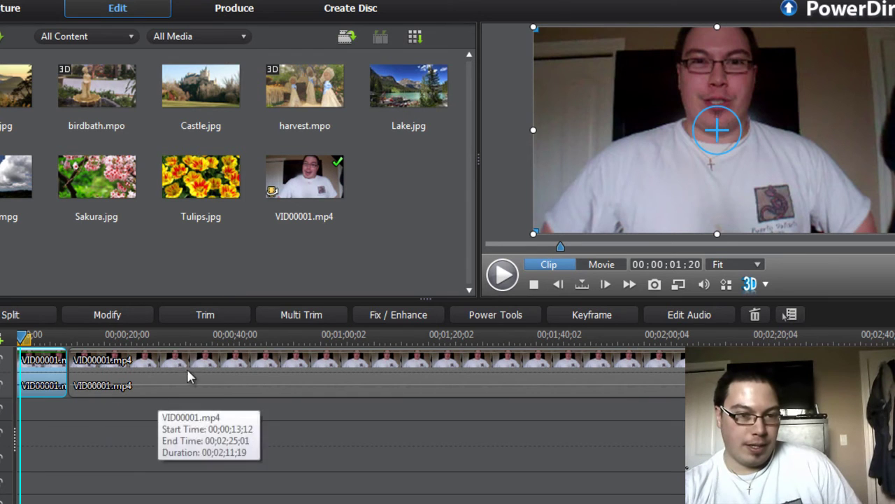
click(248, 364)
drag(201, 382, 256, 382)
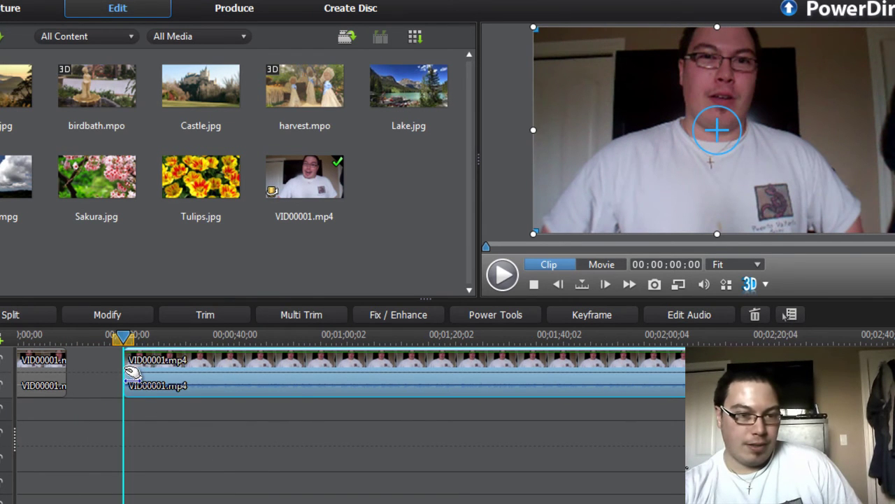
drag(130, 371, 266, 370)
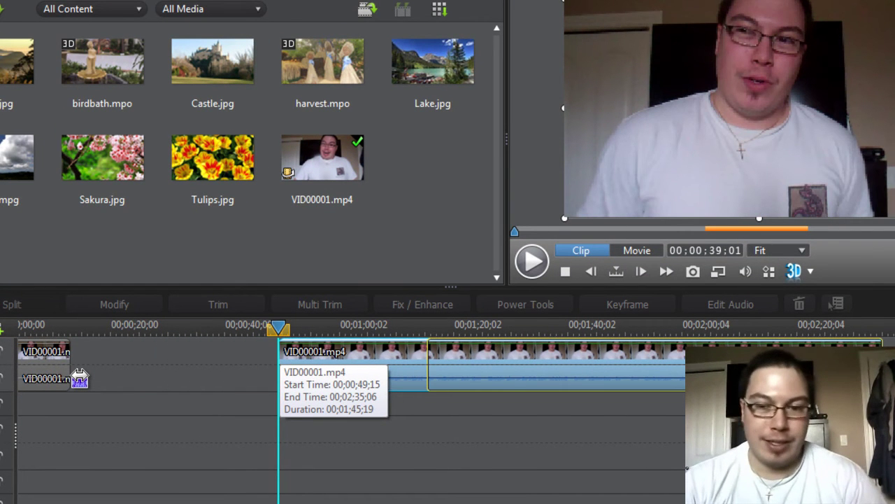
drag(79, 378, 78, 372)
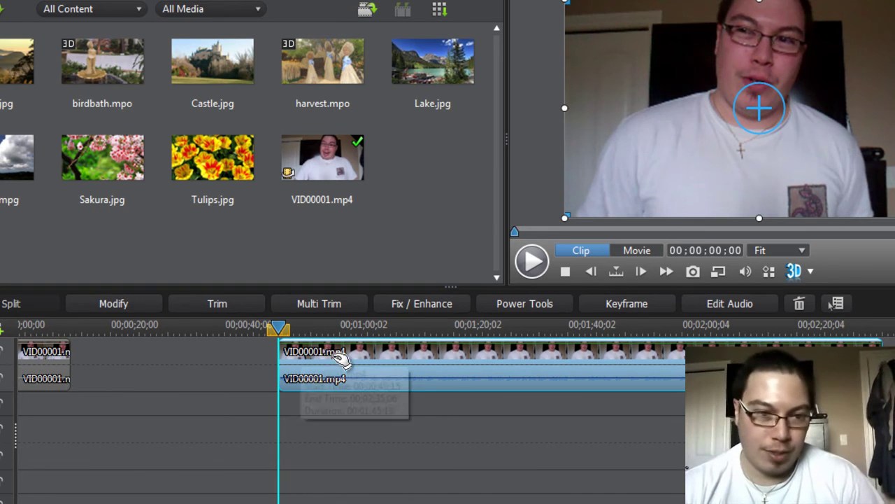
drag(426, 376, 235, 379)
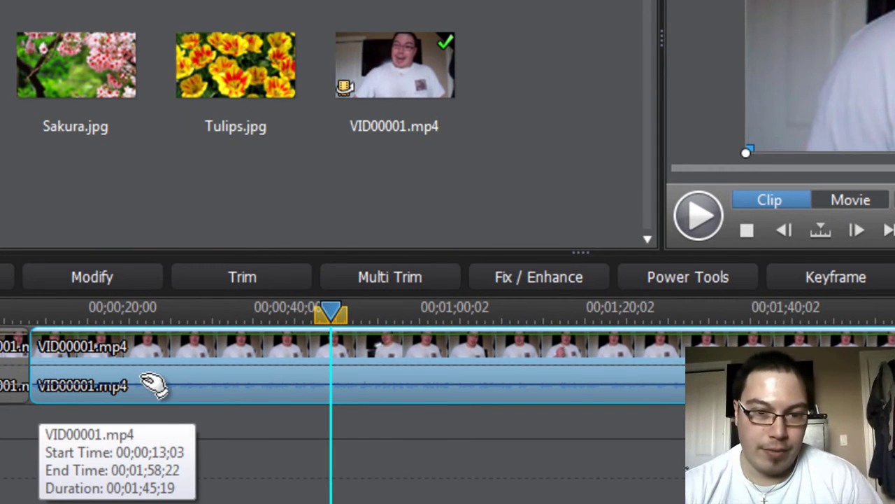
In Multi Trim, split the long webcam clip at 0:39 and 0:52
click(389, 277)
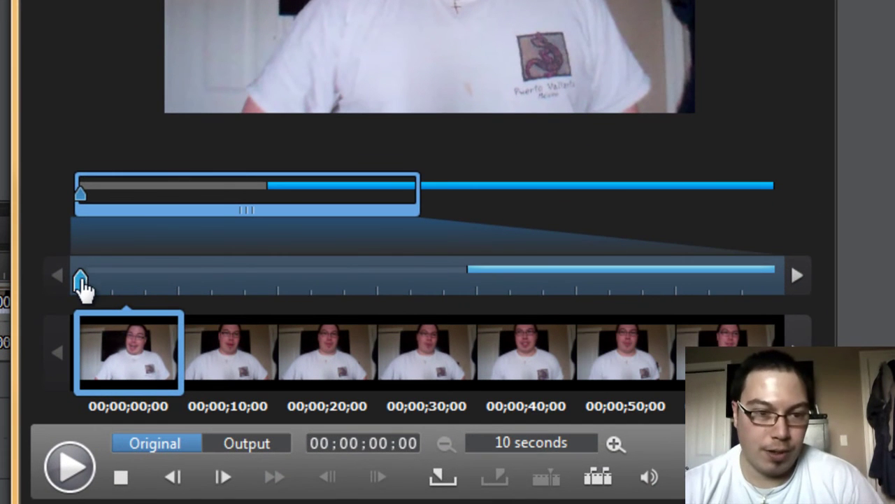
drag(61, 359, 80, 357)
drag(109, 284, 476, 242)
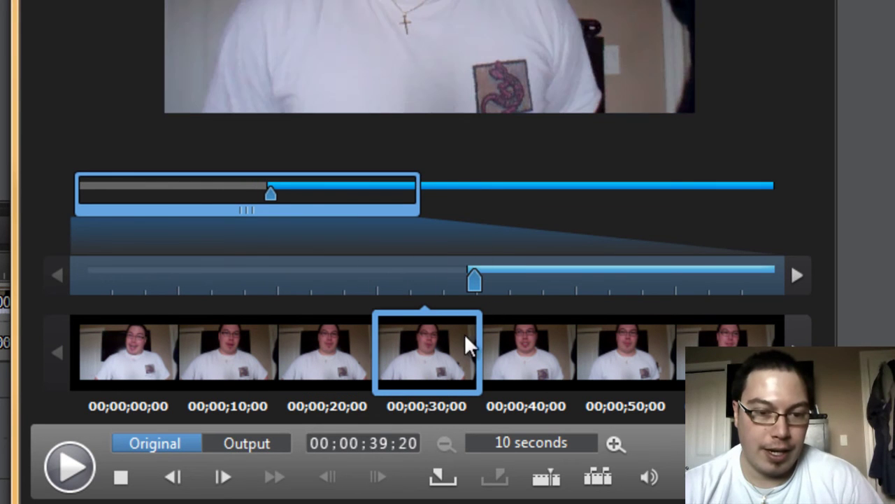
click(549, 478)
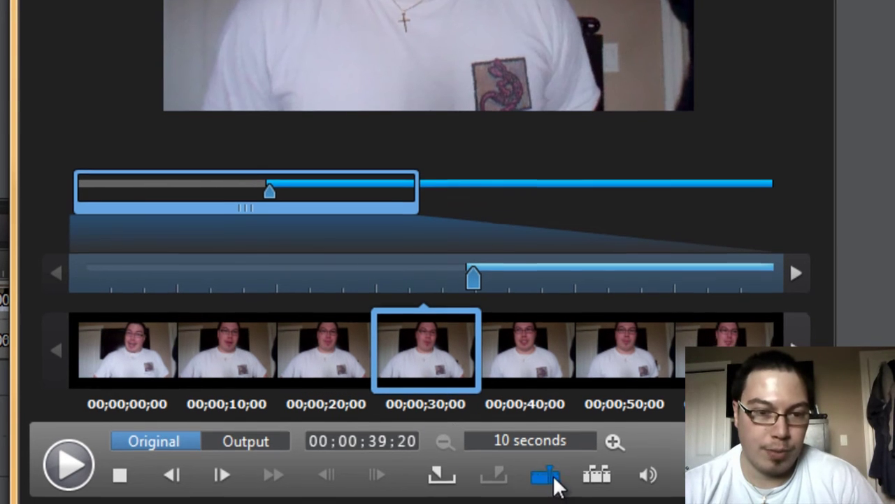
drag(242, 134, 306, 140)
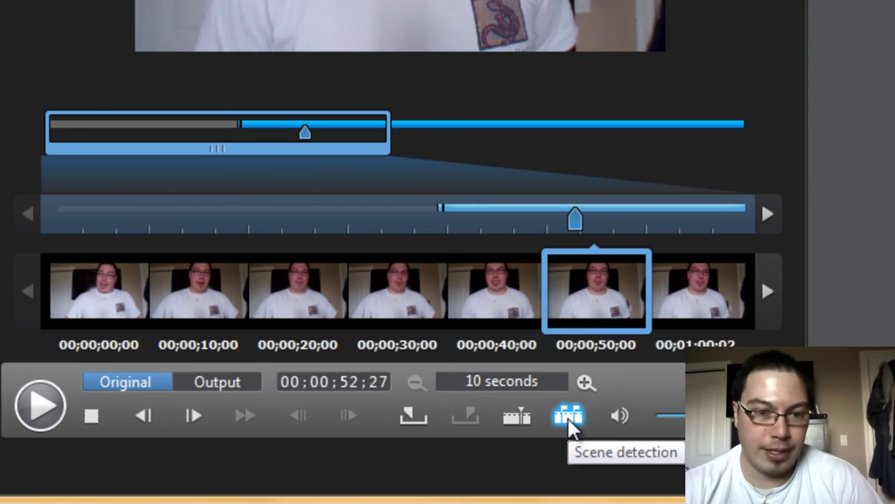
click(517, 420)
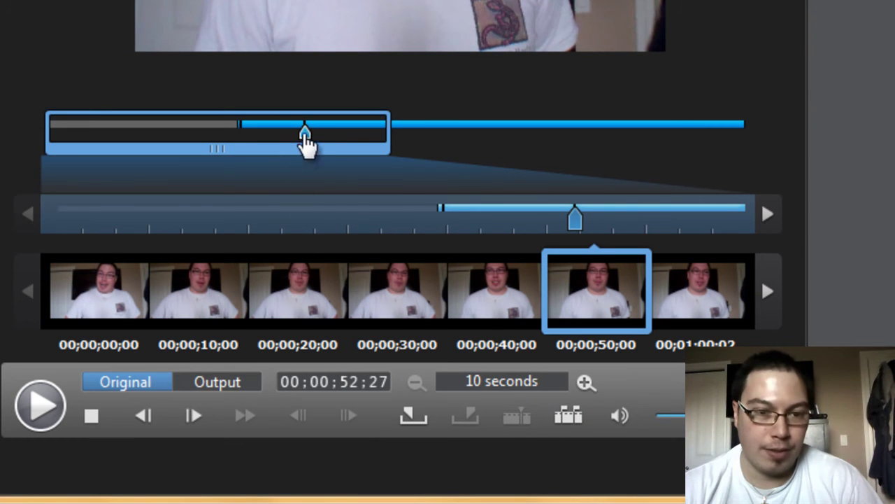
Add further splits at 1:07, 1:31 and 1:19
drag(305, 136, 376, 140)
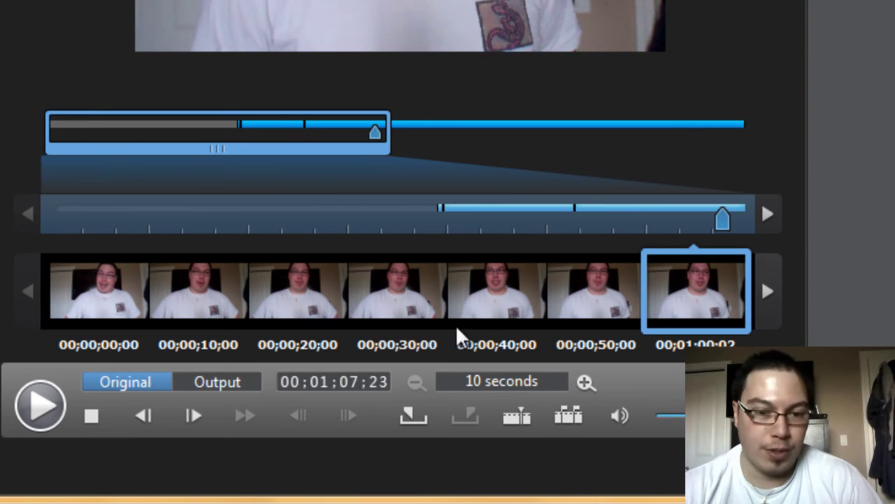
click(520, 423)
drag(378, 139, 488, 140)
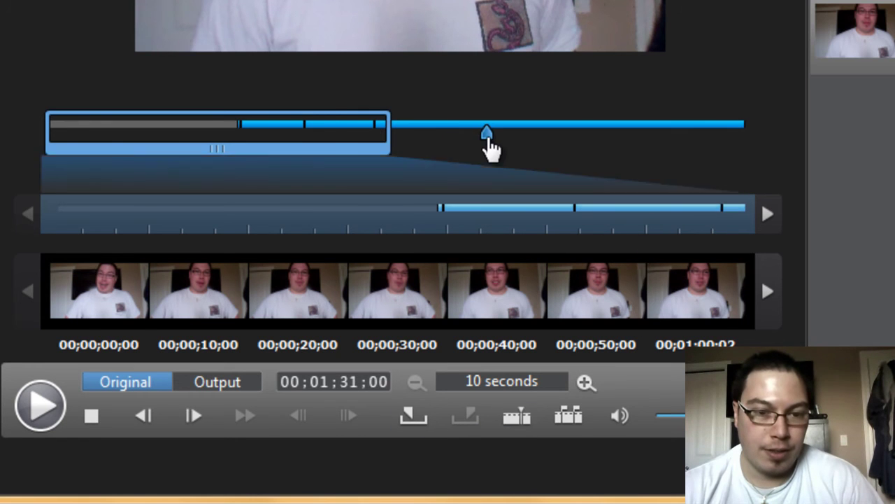
click(517, 420)
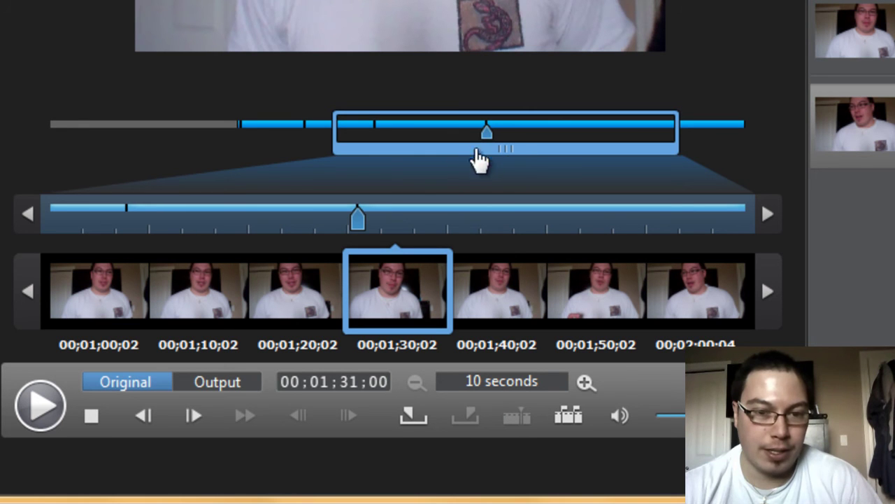
drag(485, 146, 433, 151)
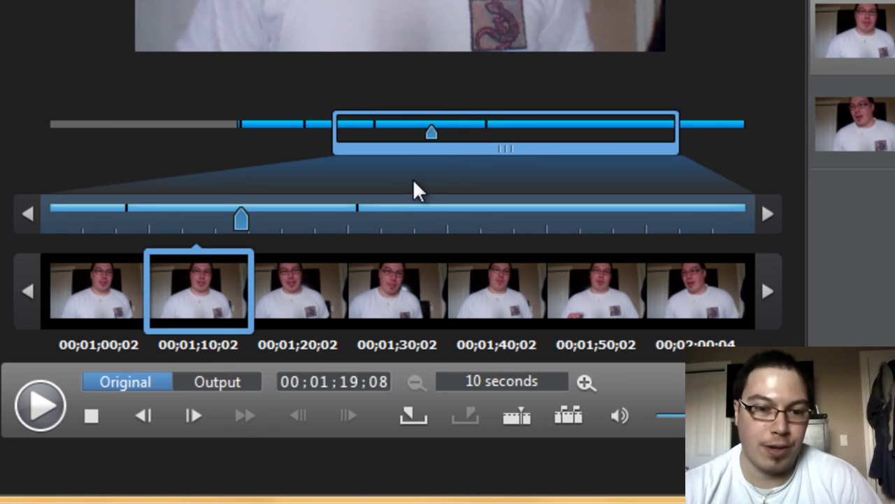
click(529, 425)
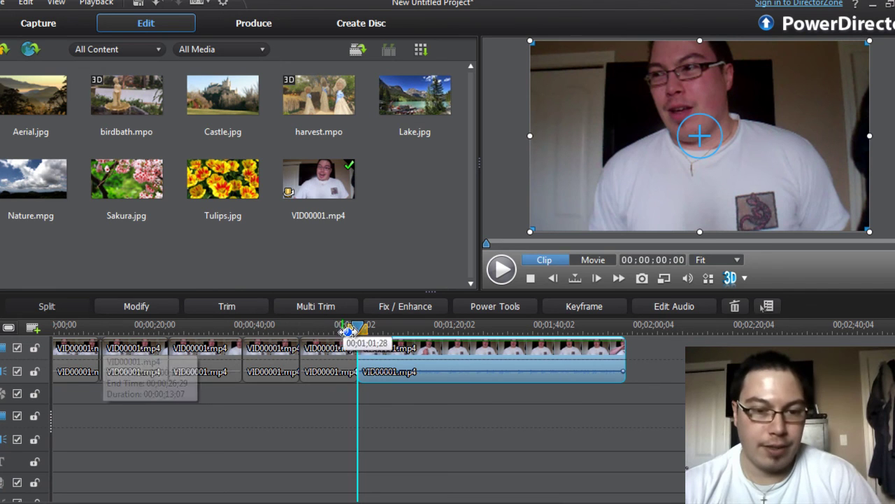
Return the playhead to the timeline start and select the 00;00;41;23–00;00;53;08 piece
click(59, 356)
drag(60, 360, 4, 360)
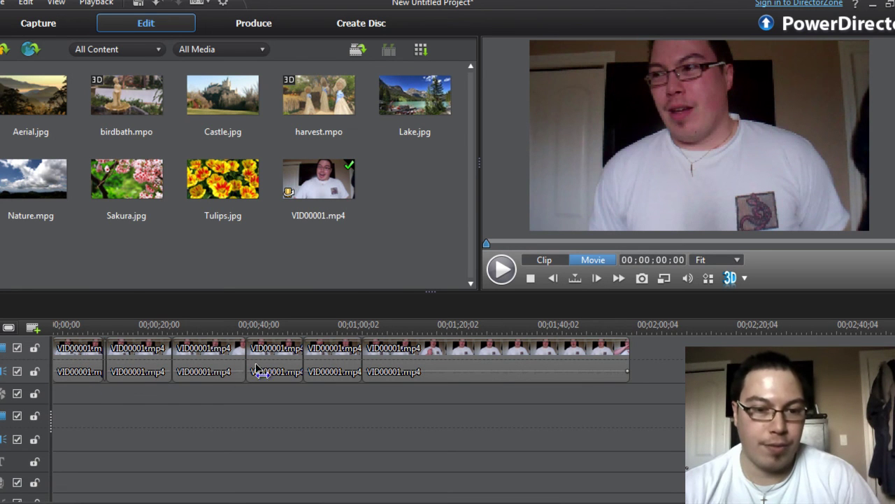
click(451, 360)
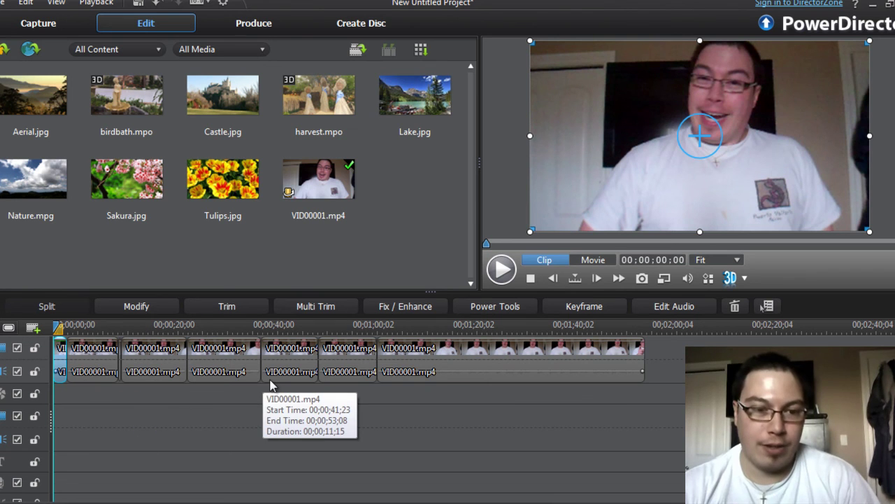
click(502, 270)
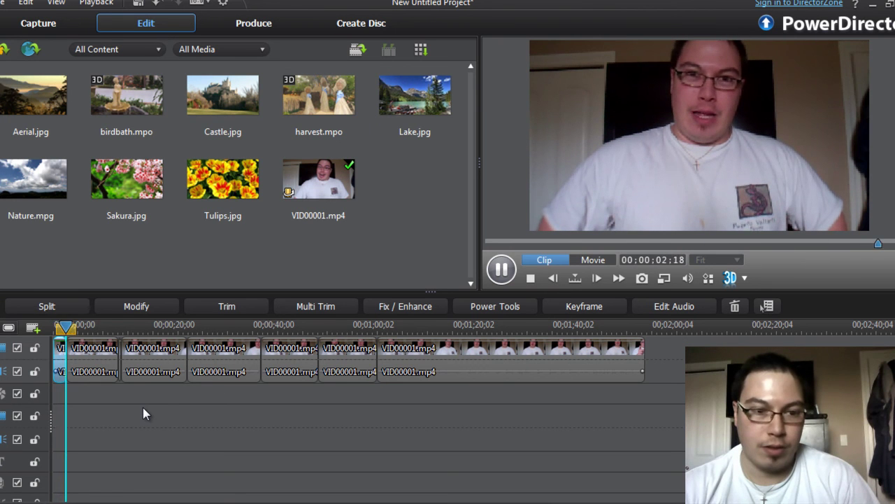
click(83, 370)
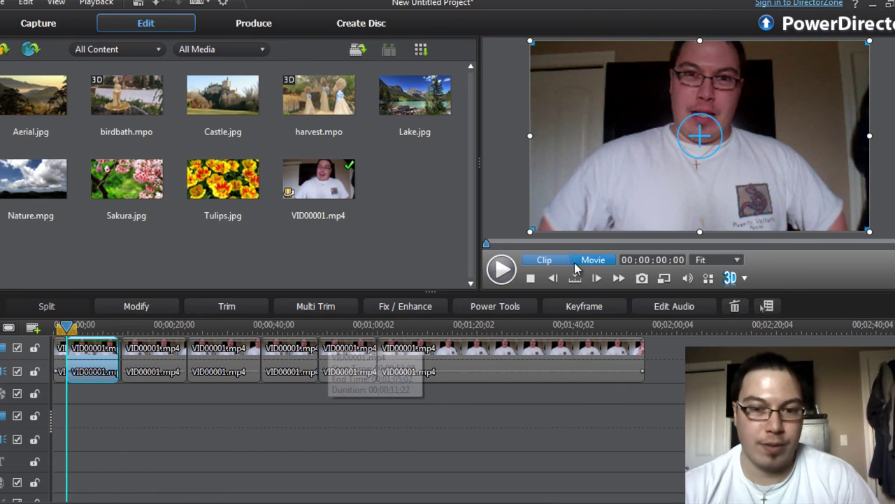
click(501, 270)
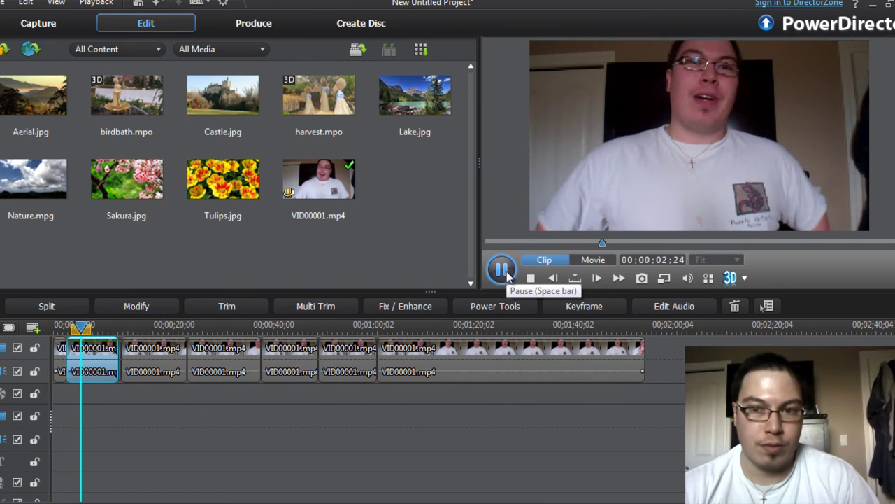
click(502, 270)
click(84, 451)
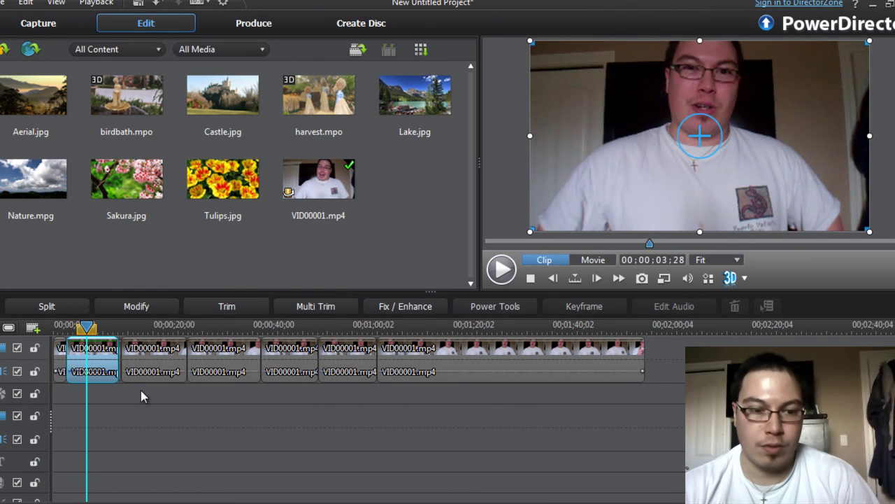
drag(87, 327, 153, 326)
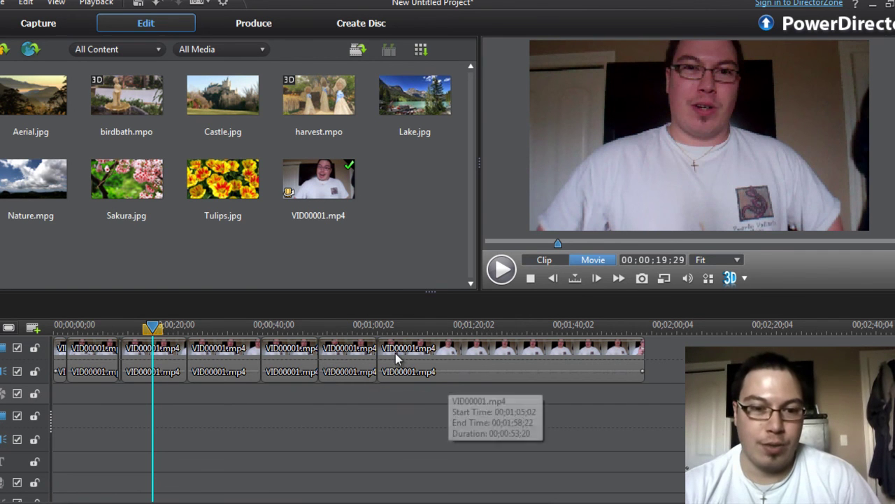
click(356, 368)
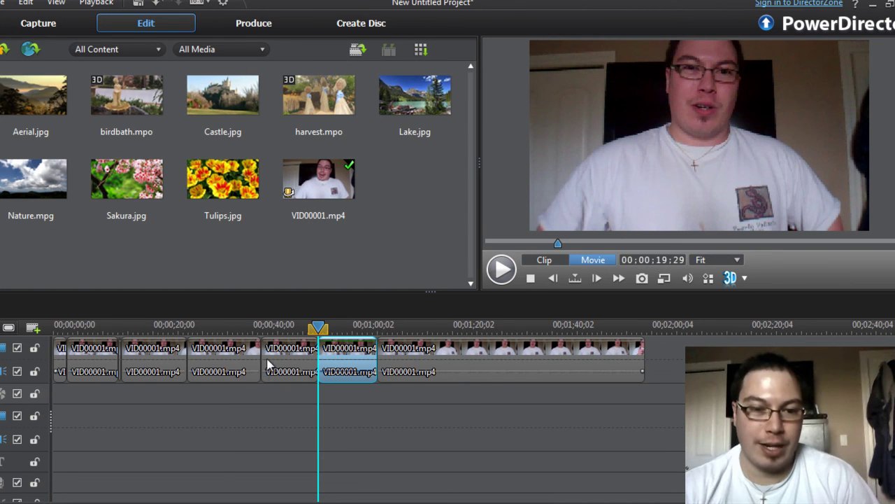
drag(347, 359, 353, 357)
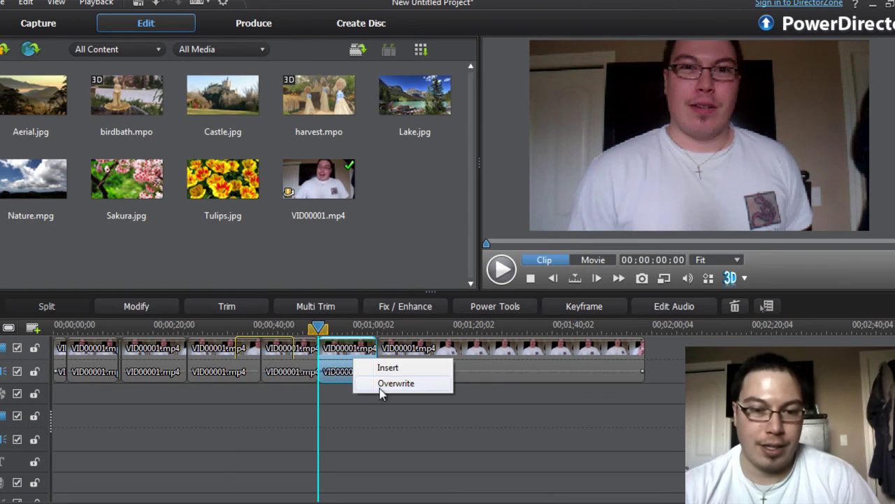
click(376, 416)
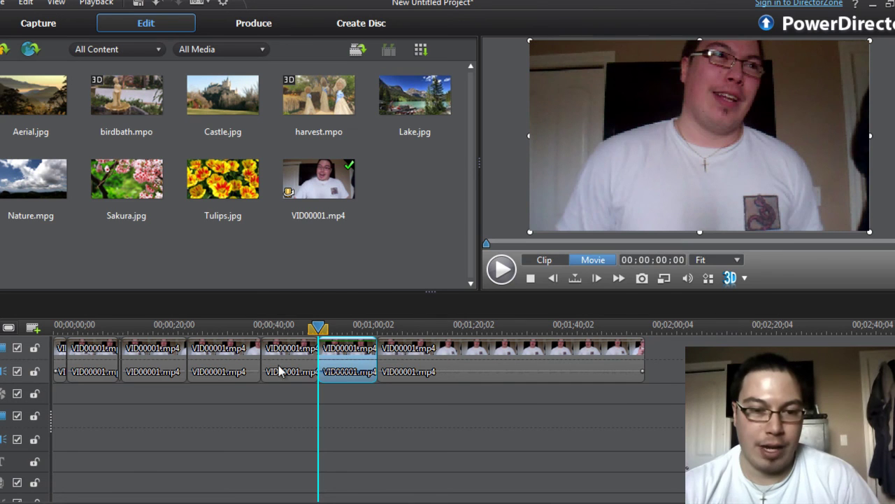
drag(278, 371, 275, 365)
click(303, 372)
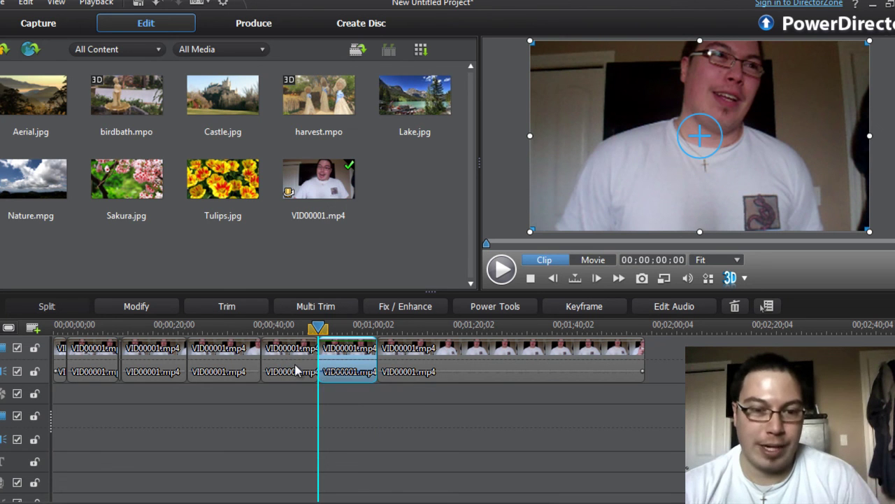
click(422, 414)
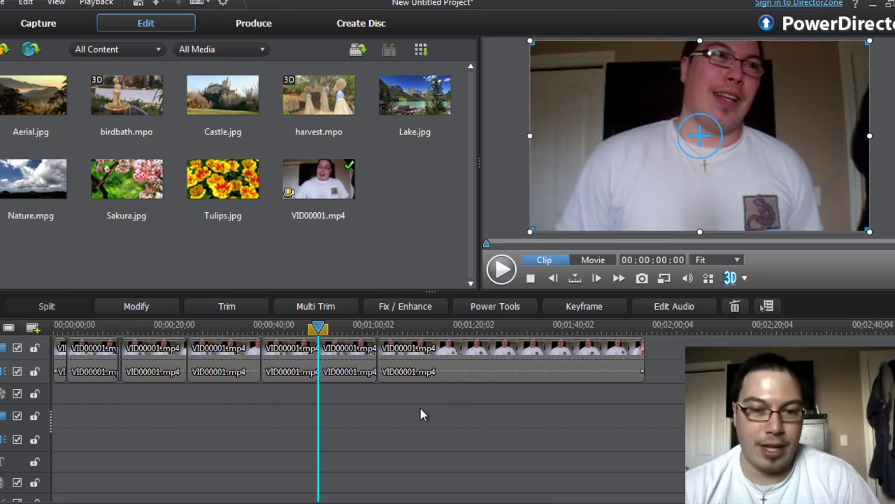
drag(319, 328, 101, 380)
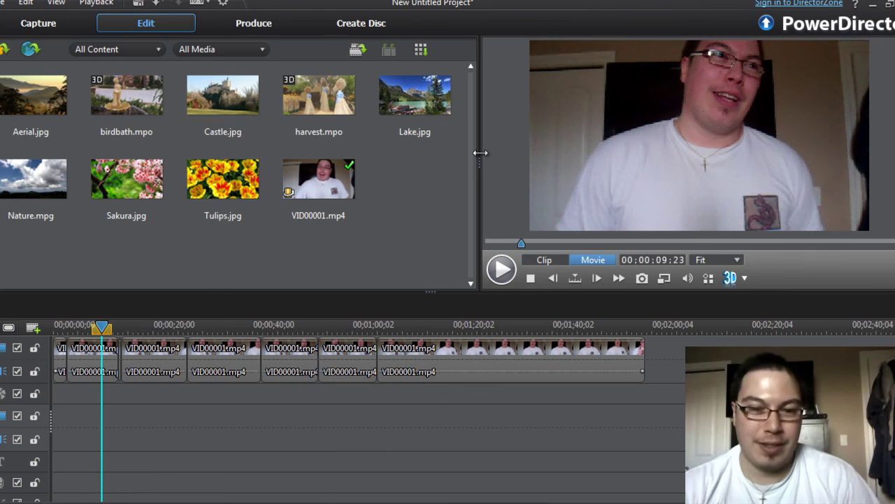